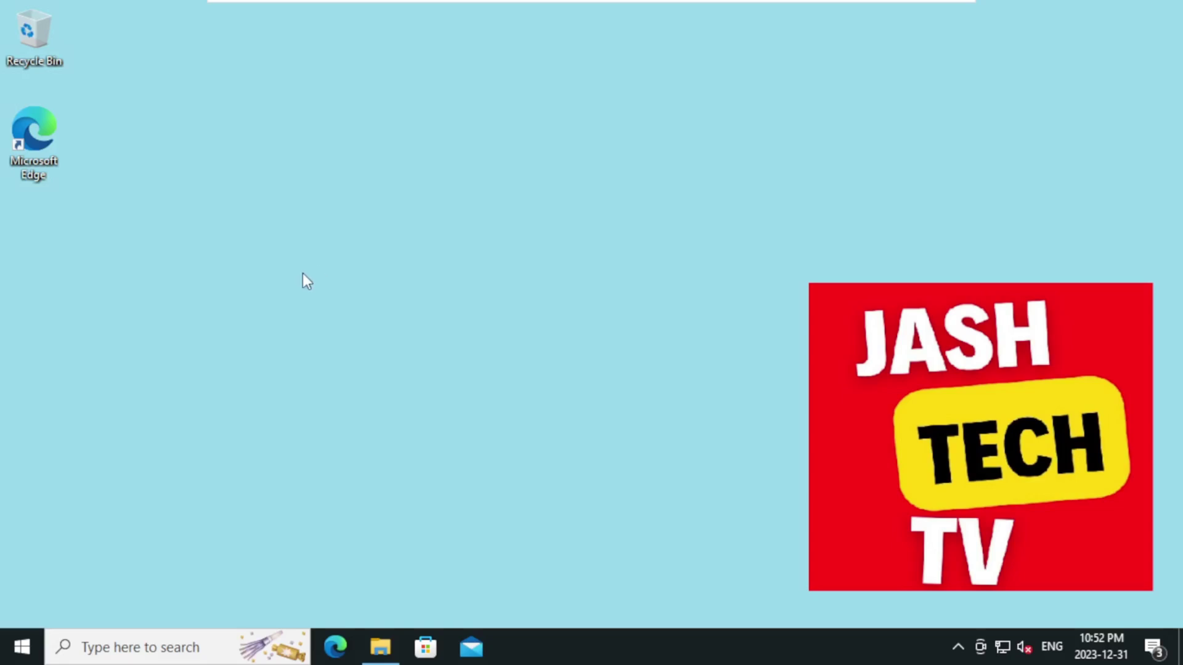
- Launch Edge, go to google.com and search for 'download google chrome'
double_click(48, 132)
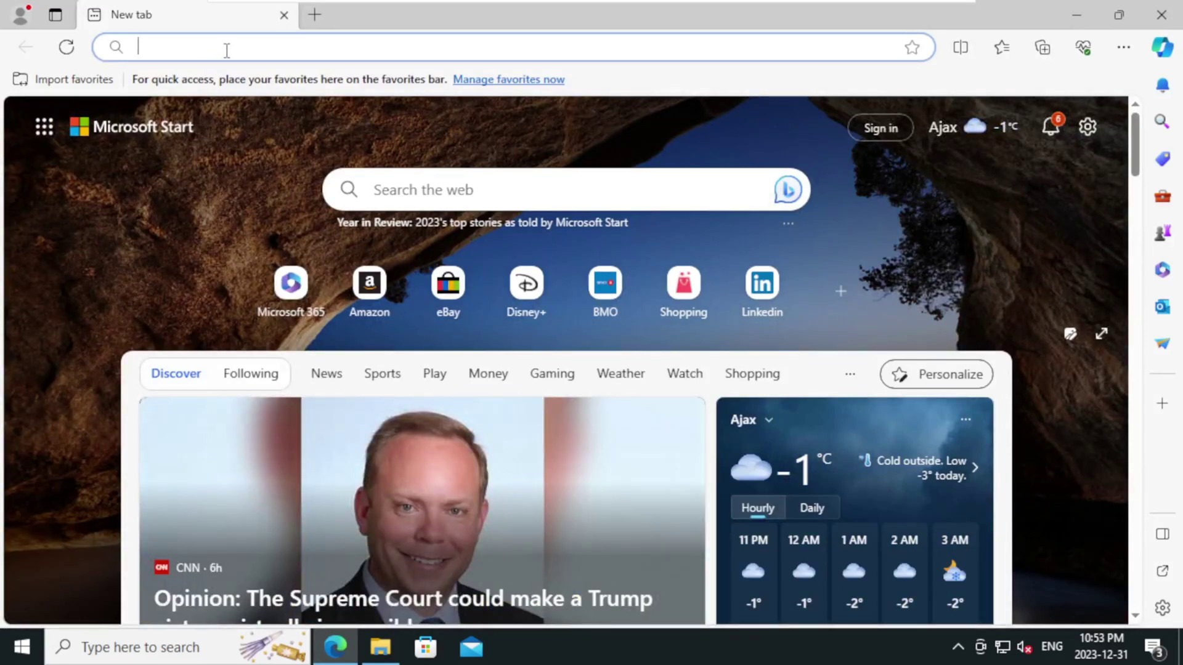
text(google.com)
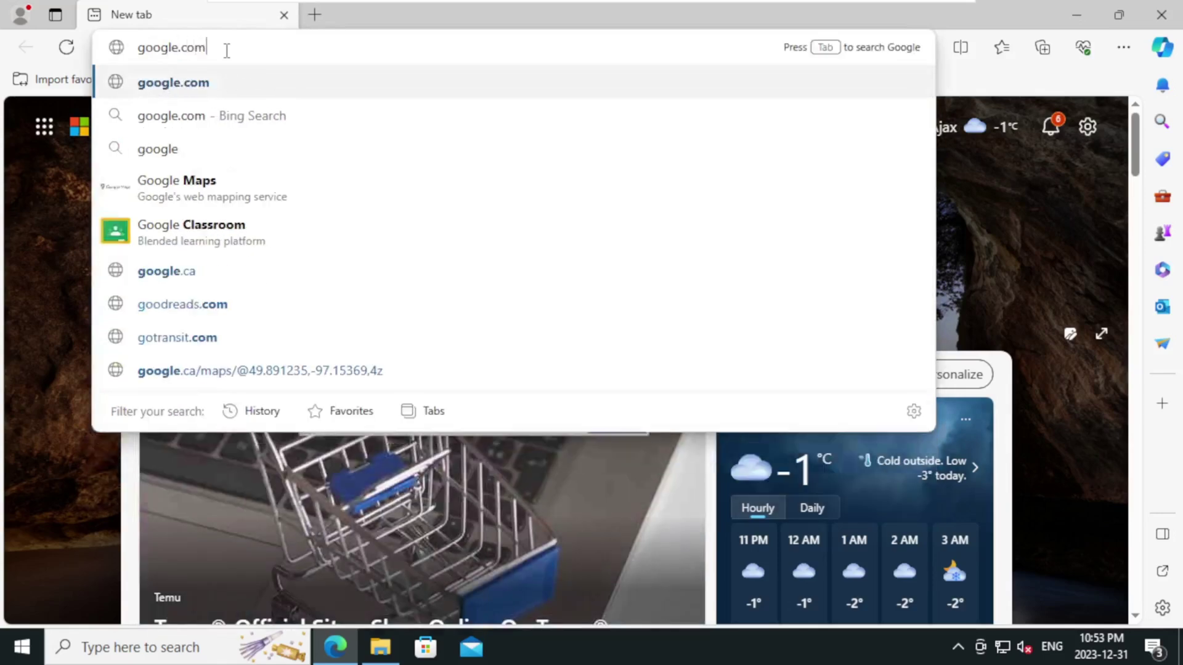
key(Return)
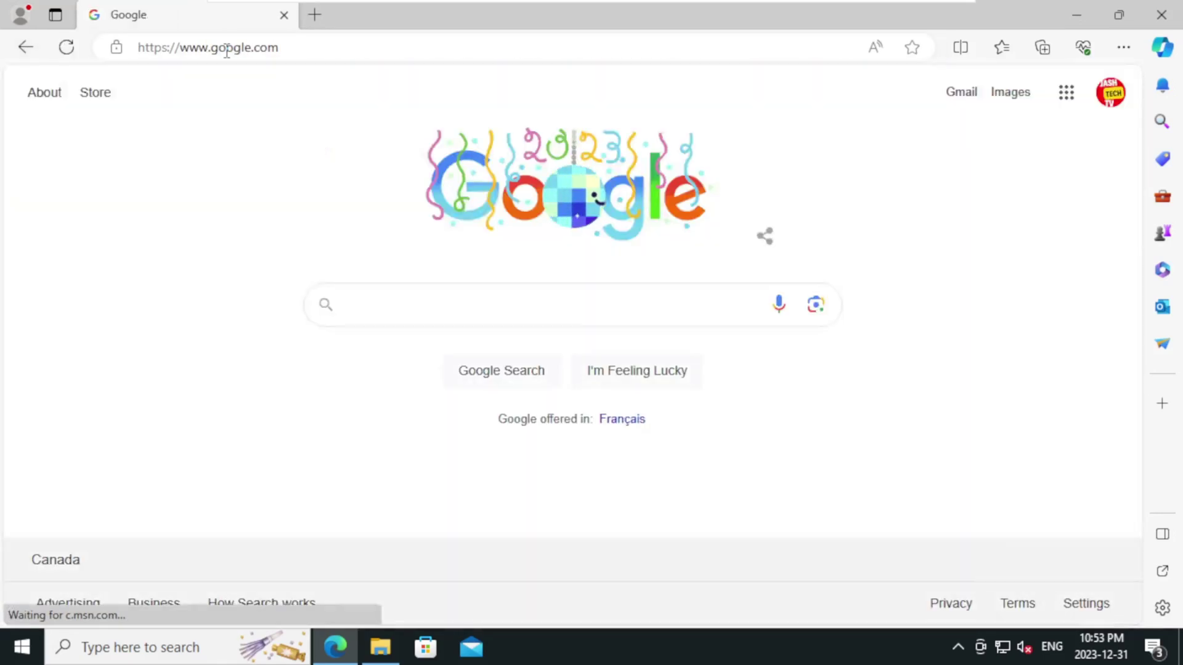
click(561, 314)
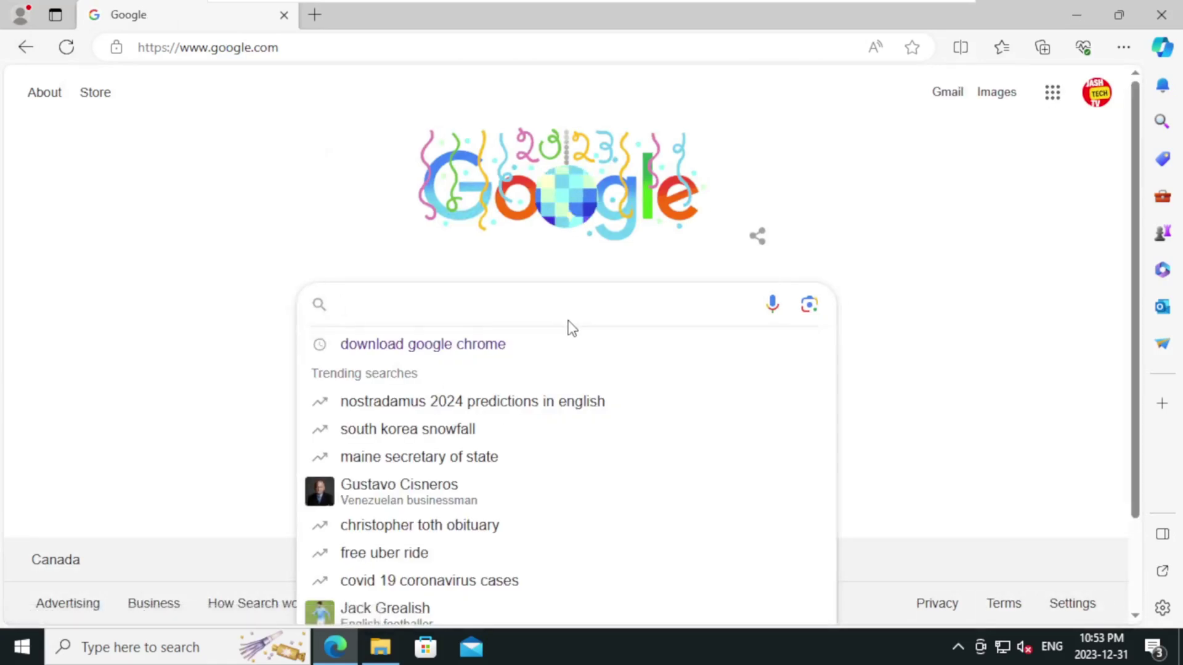
text(download)
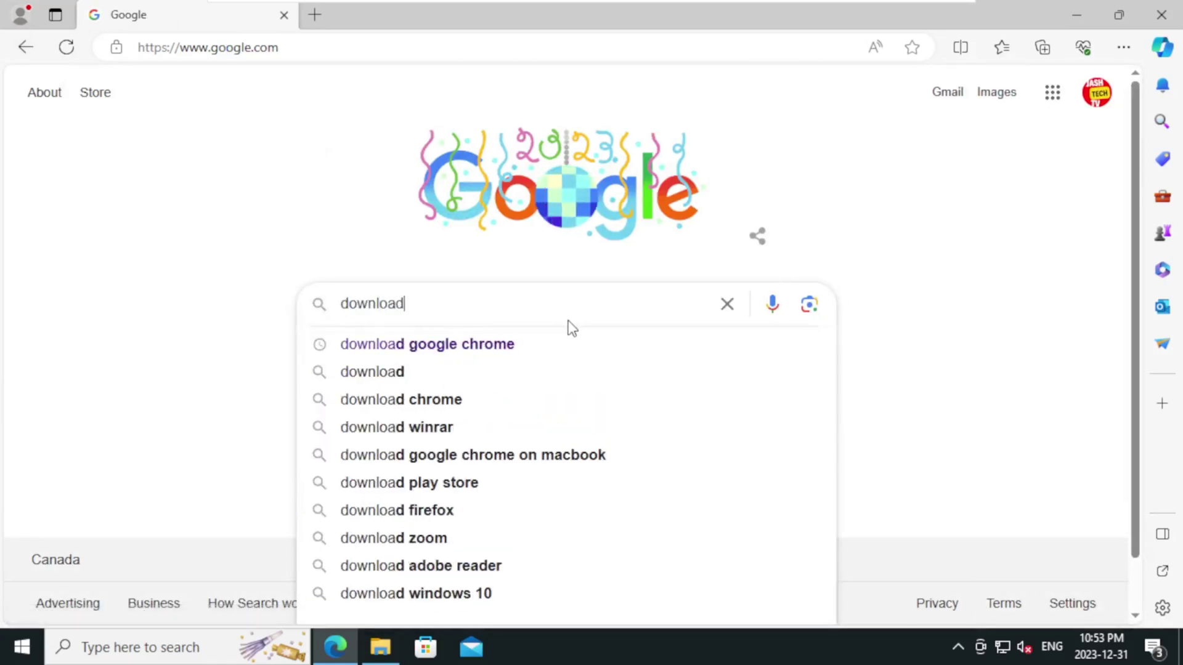
text( ch)
key(BackSpace)
key(BackSpace)
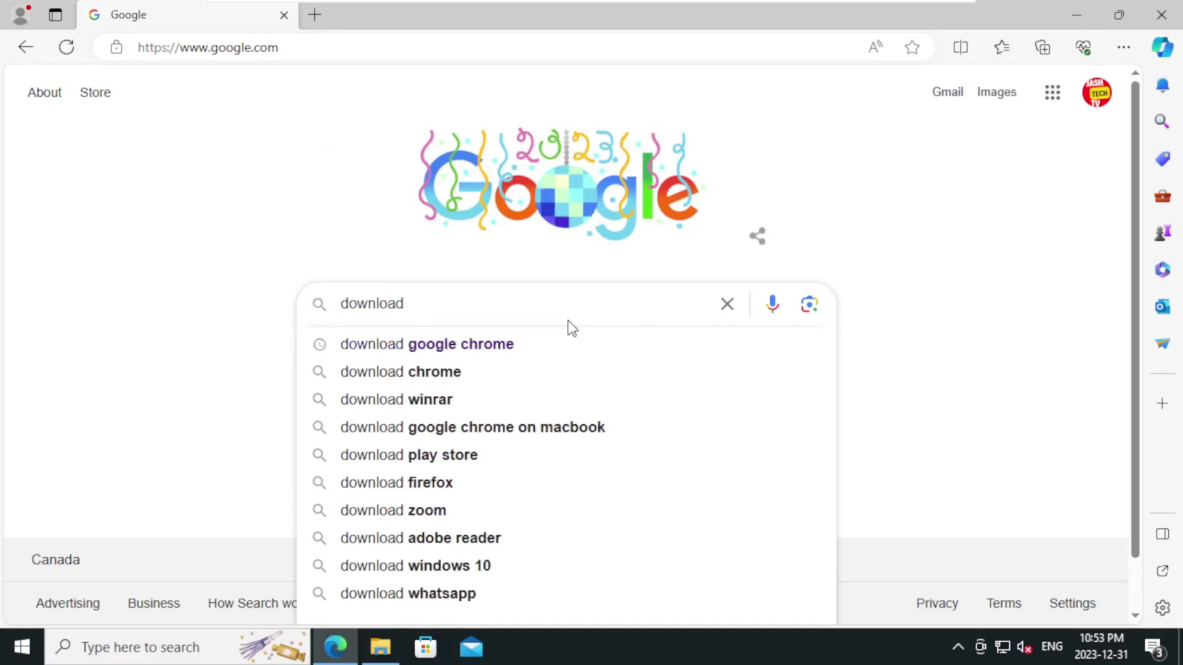
text(google chrome)
key(Return)
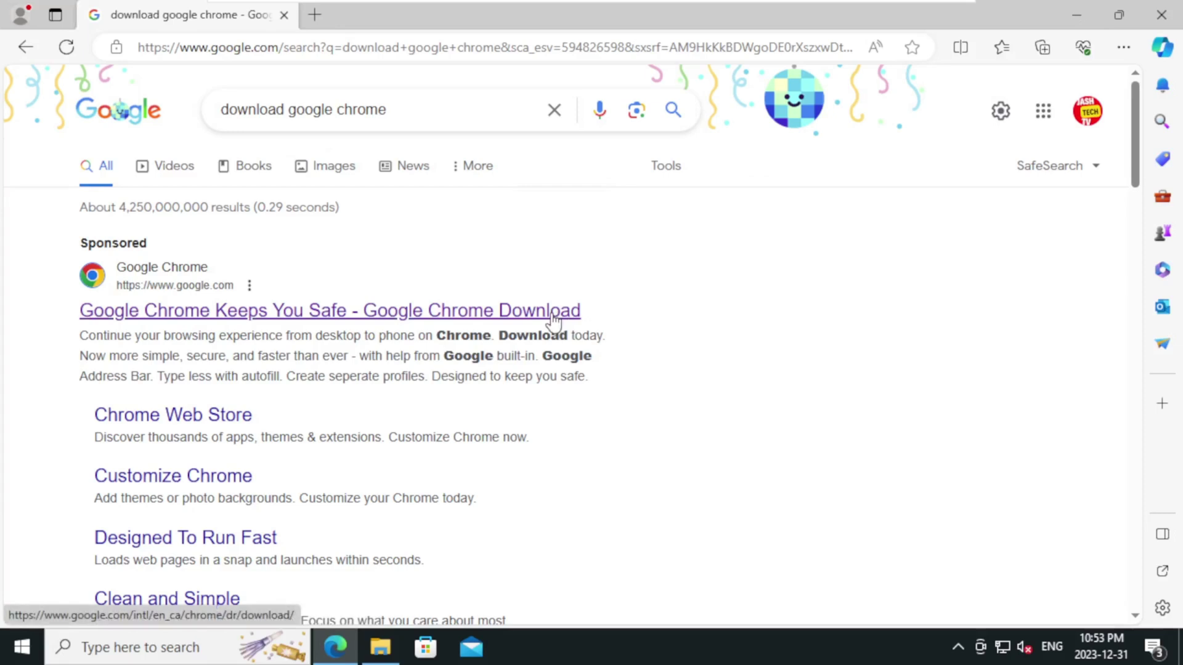
- Follow the sponsored Chrome link, download ChromeSetup.exe and run it from Downloads
click(554, 314)
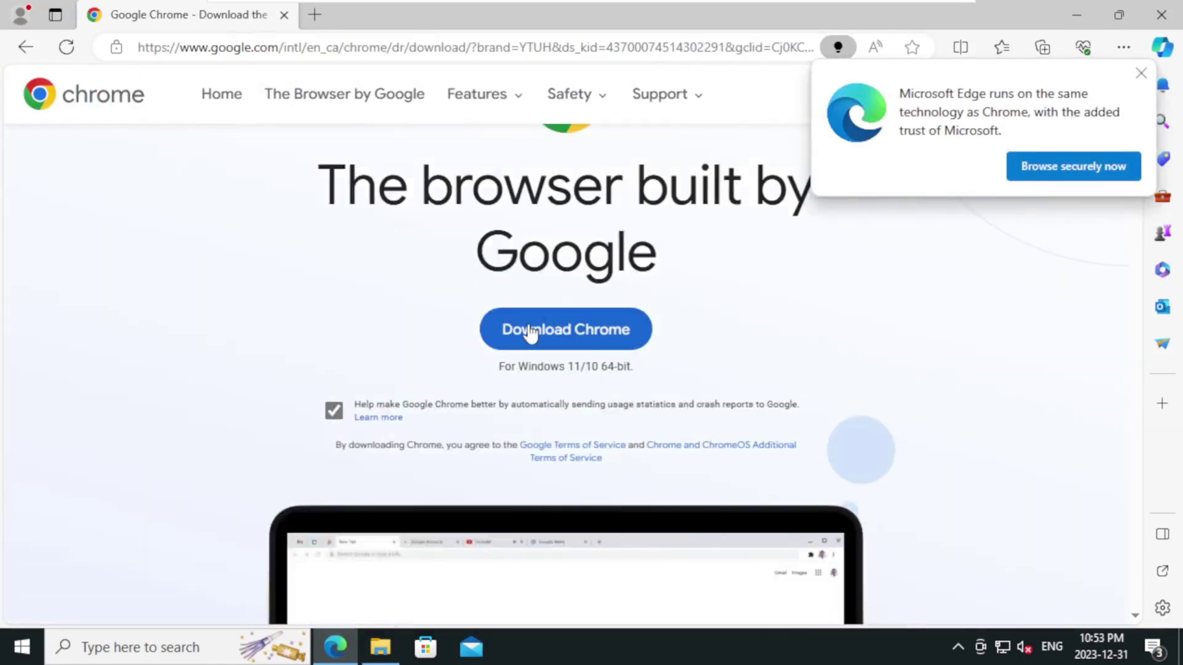
click(529, 331)
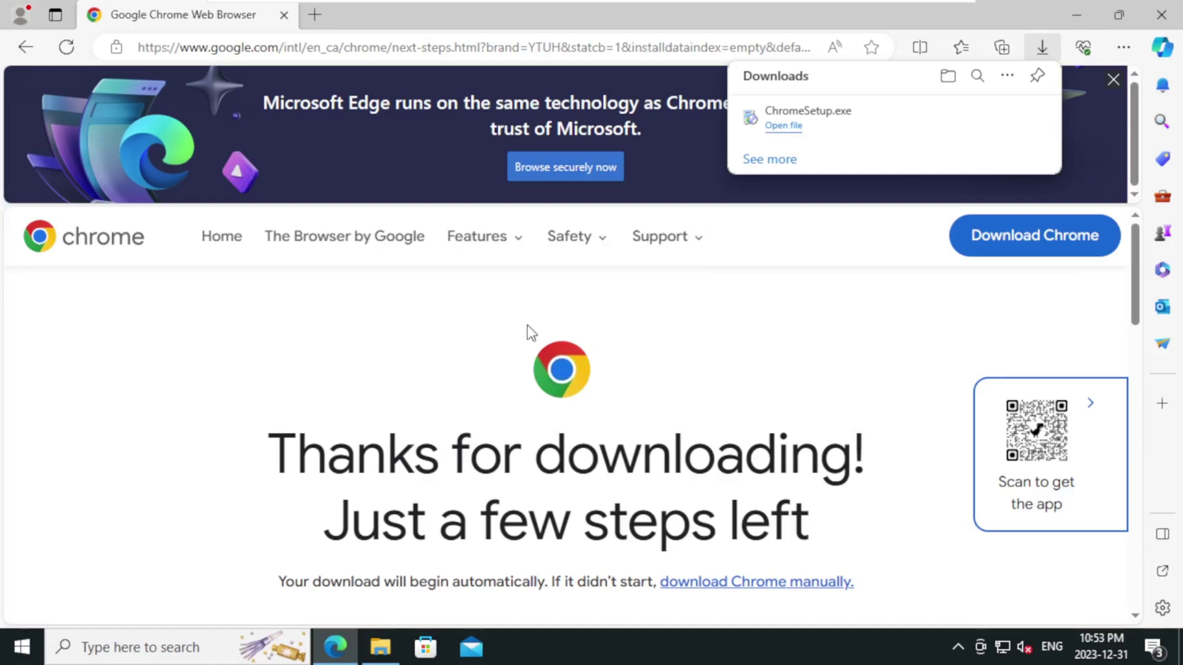
click(784, 126)
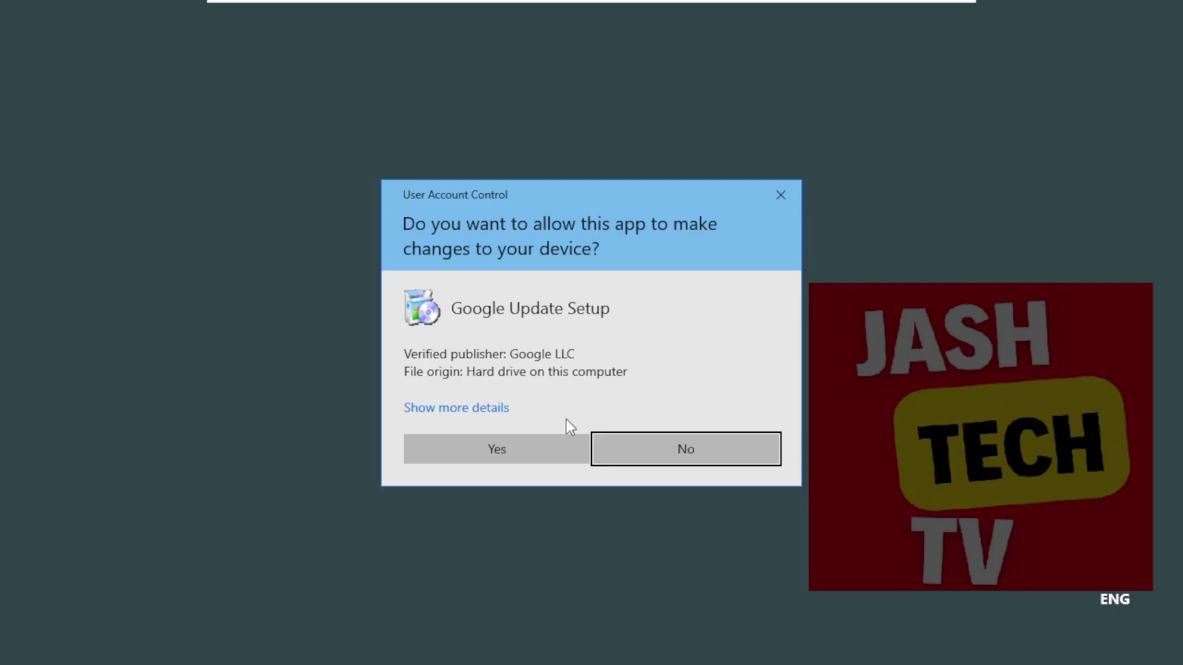
- Allow the Chrome installer in User Account Control and let it install and launch Chrome
click(496, 449)
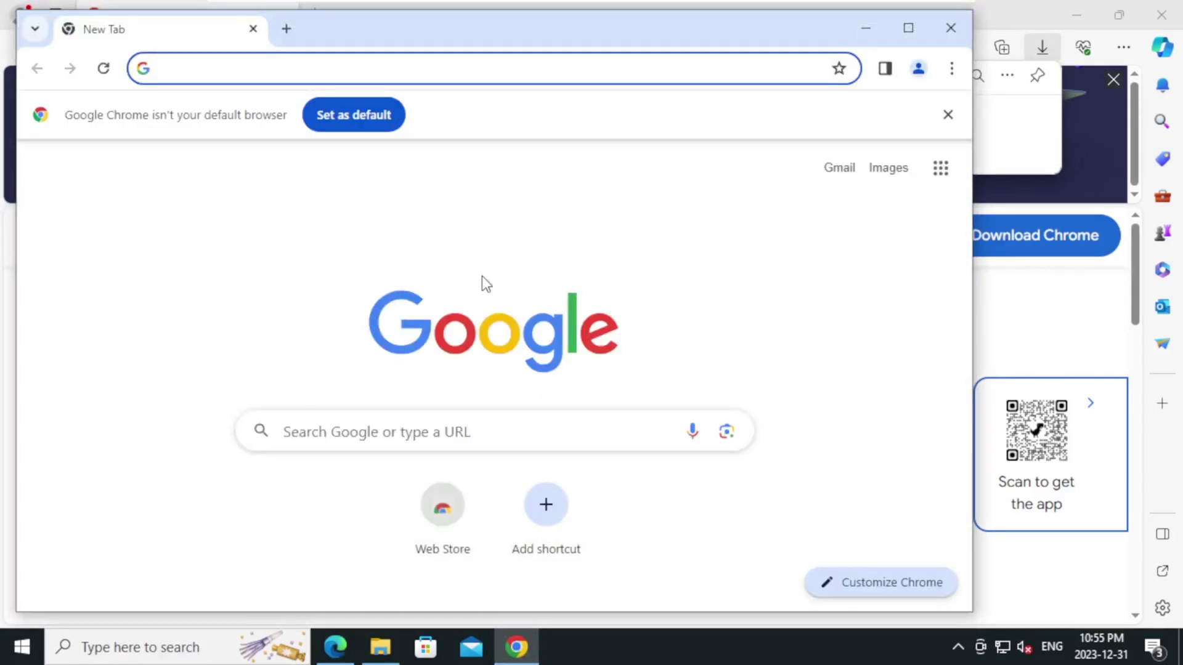
- Make Google Chrome the default web browser in Windows Default apps, confirming Switch anyway
click(375, 126)
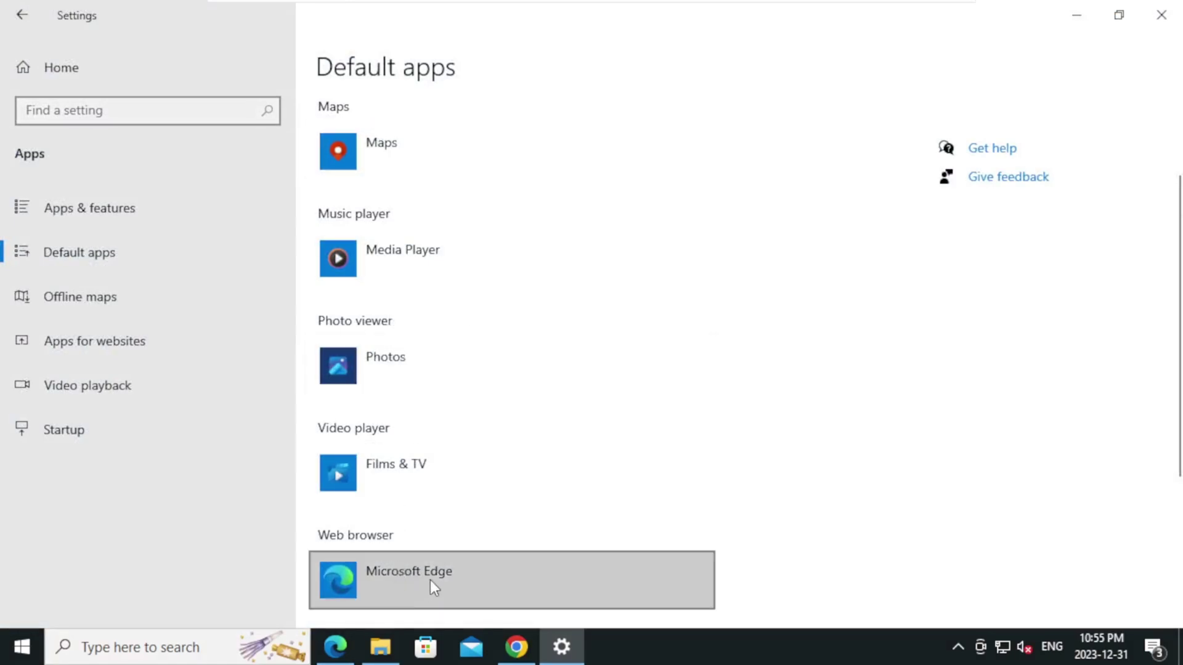
click(480, 577)
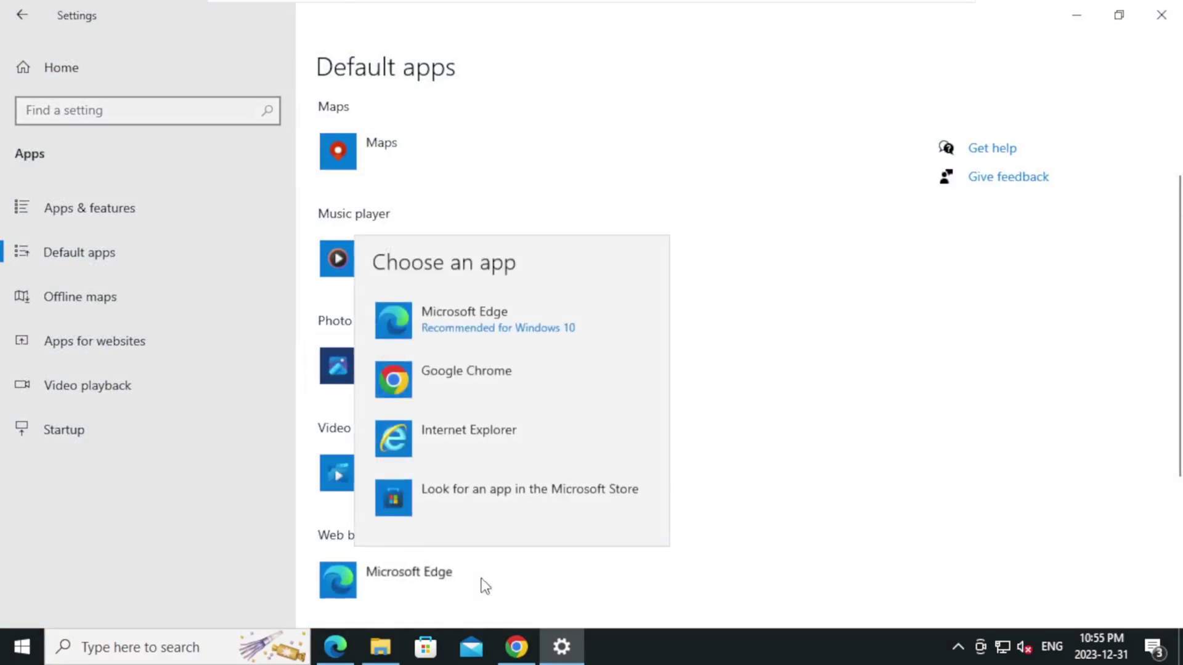
click(516, 380)
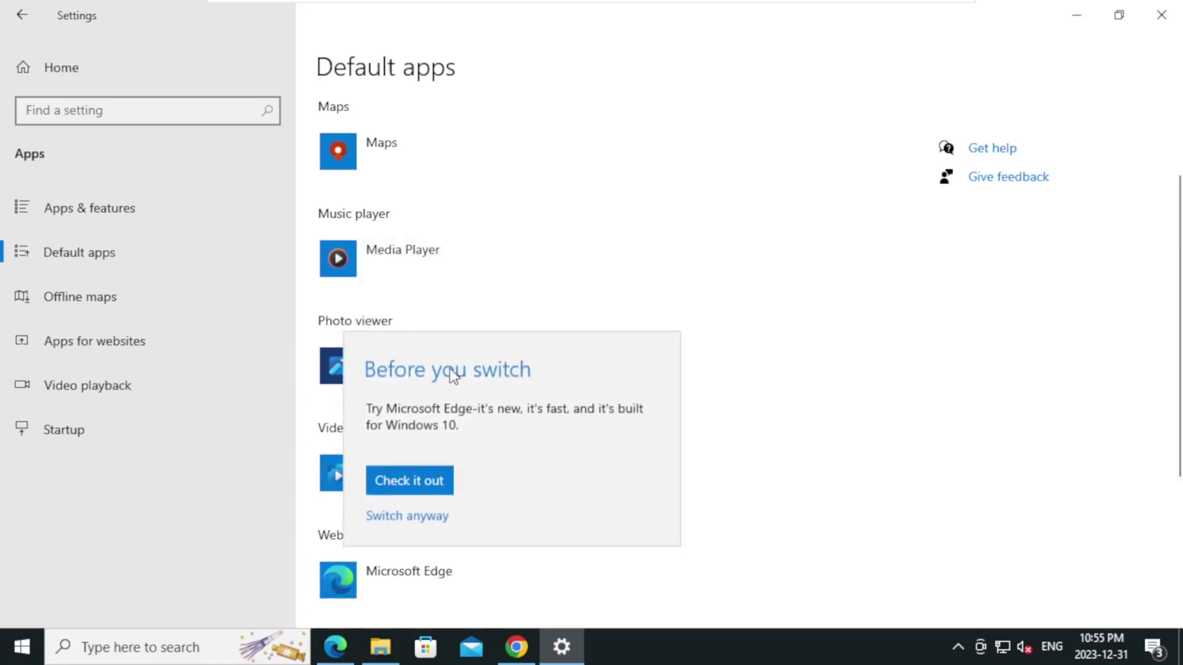
click(399, 477)
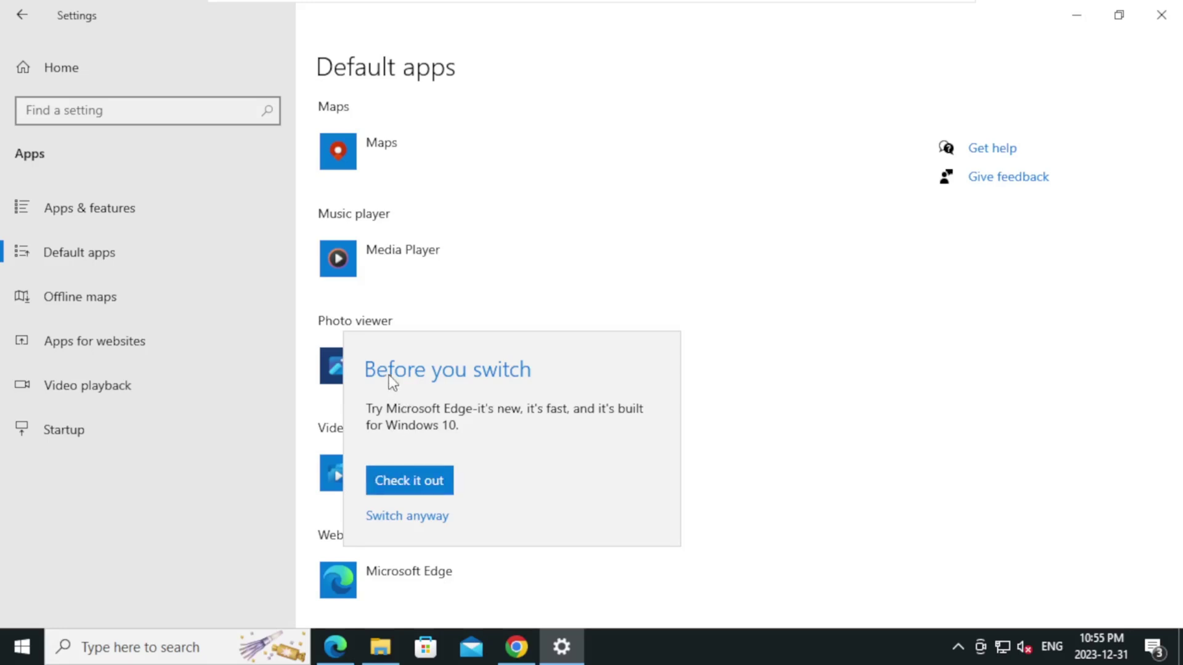
click(446, 524)
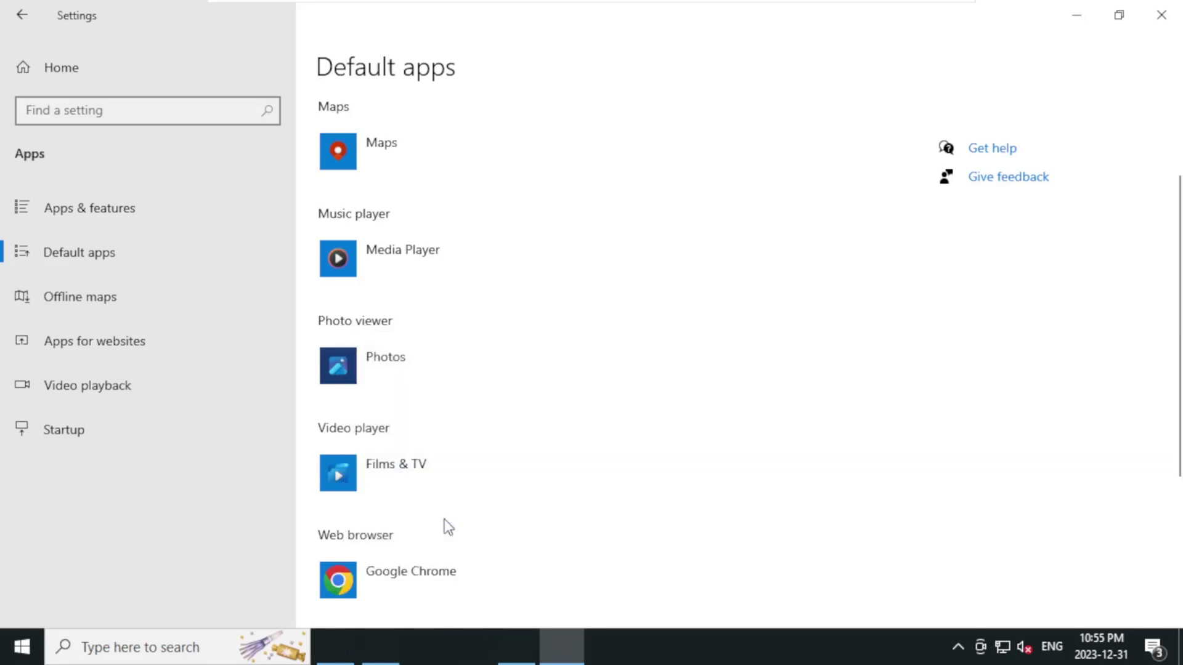
- Close the Settings, Chrome and Edge windows to reveal the desktop
click(1161, 14)
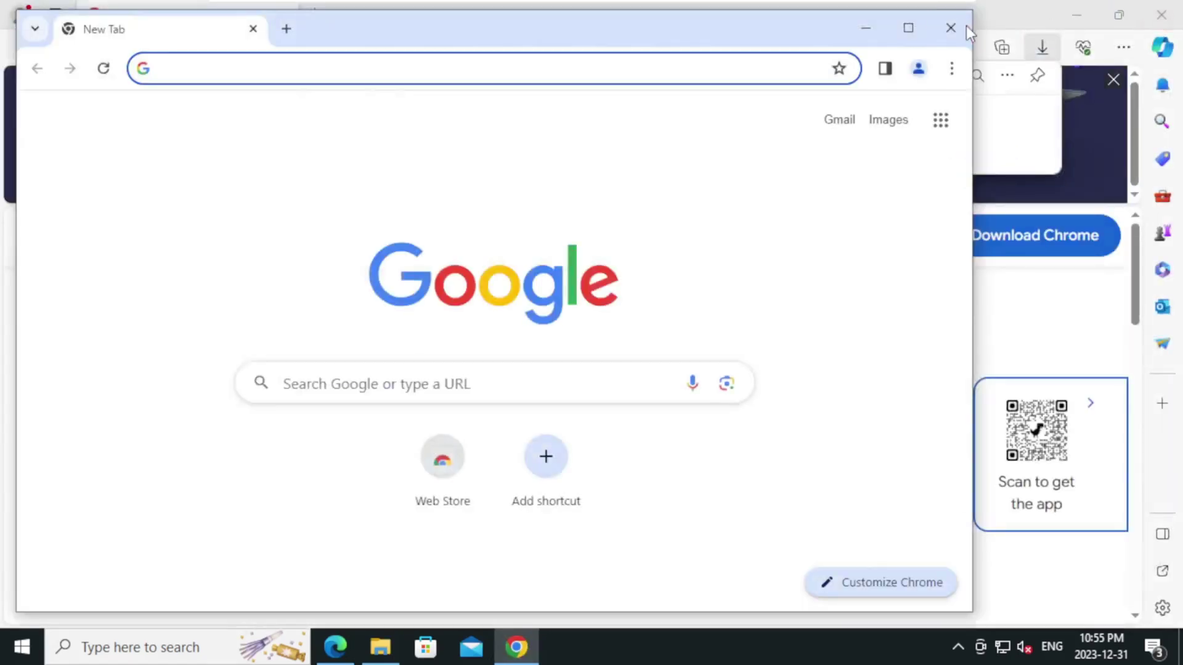
click(943, 31)
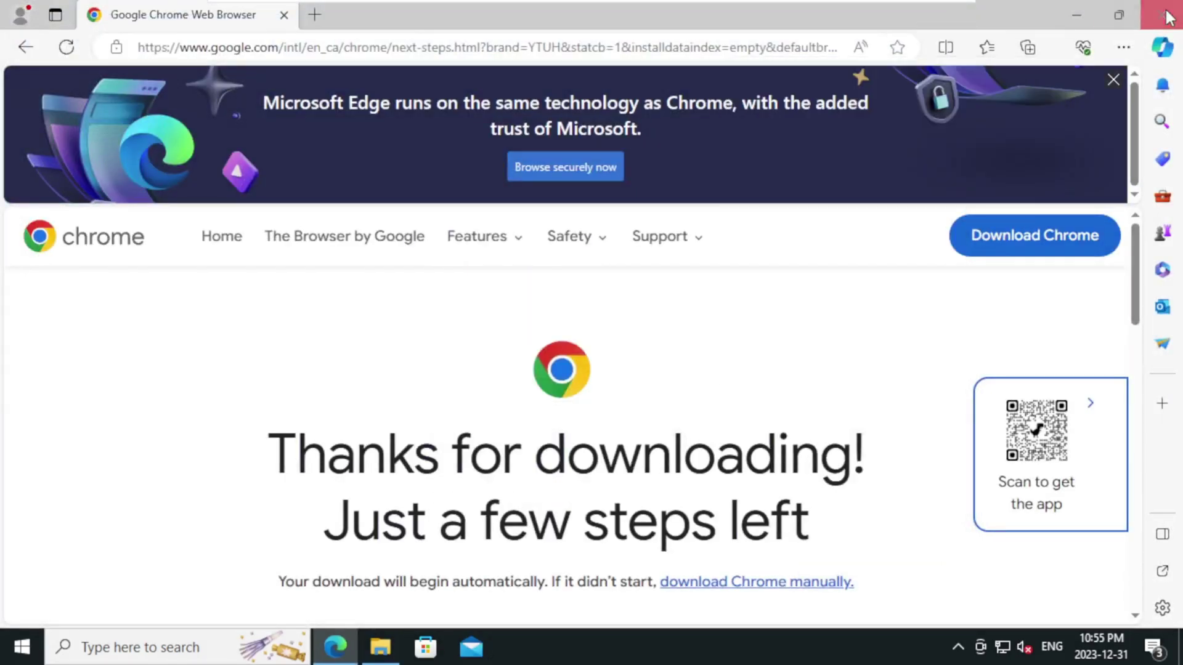
click(1162, 14)
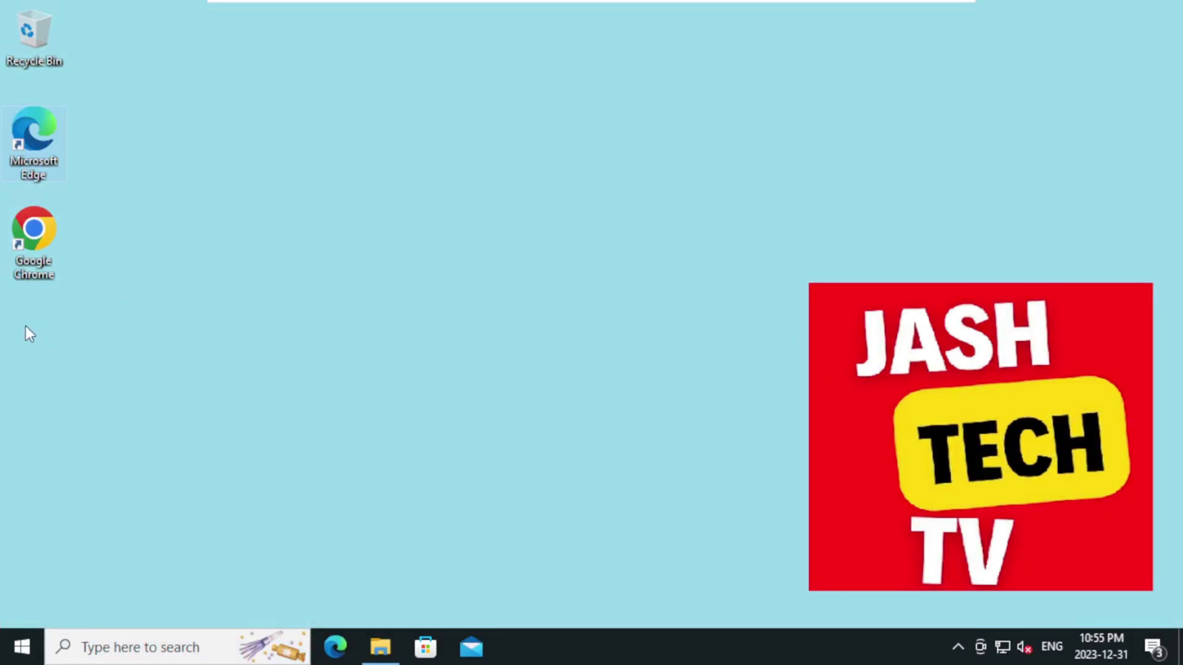
- Pin the Google Chrome desktop shortcut to Start and verify it in the Start menu
click(47, 256)
right_click(48, 256)
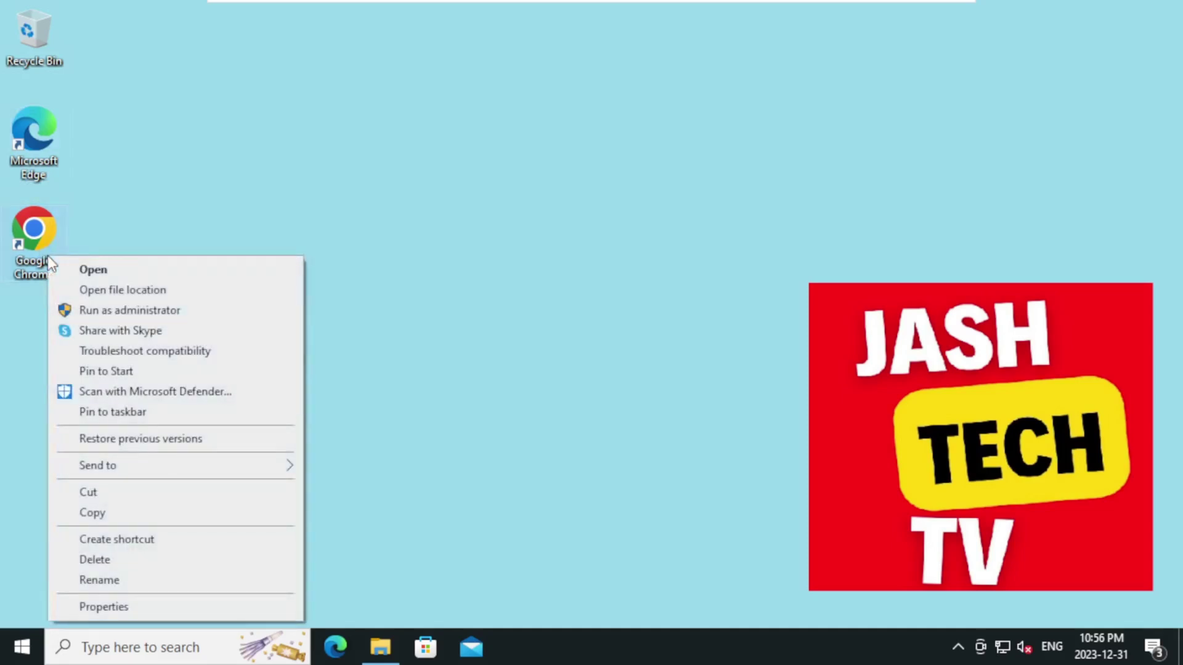
click(142, 371)
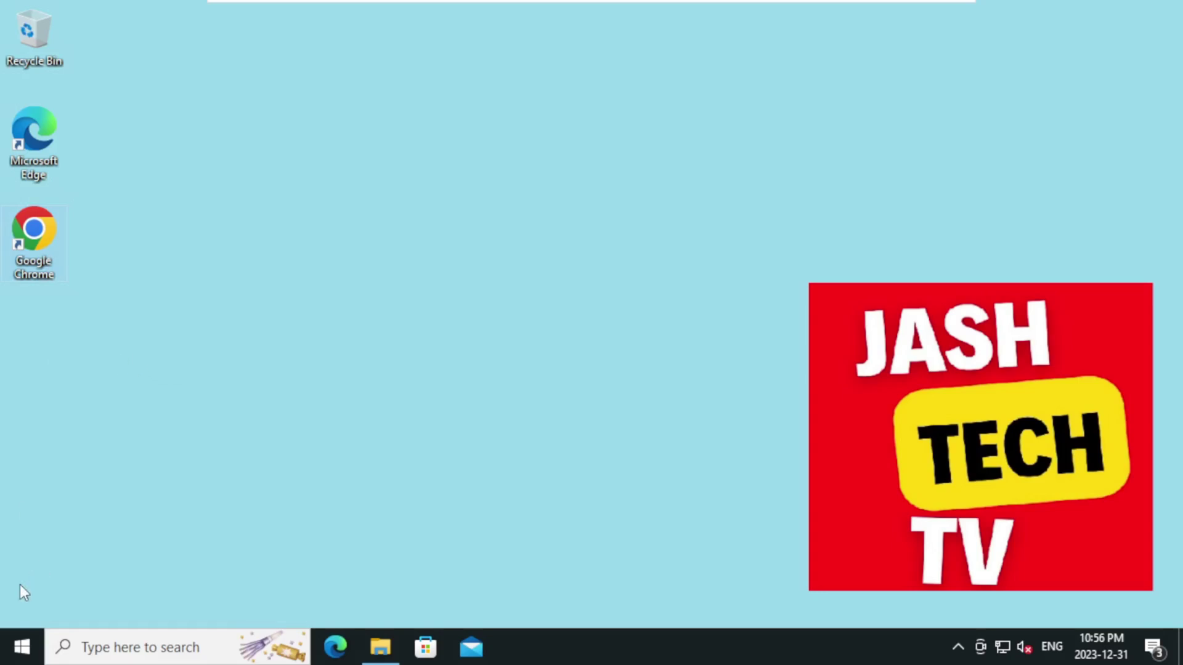
click(11, 643)
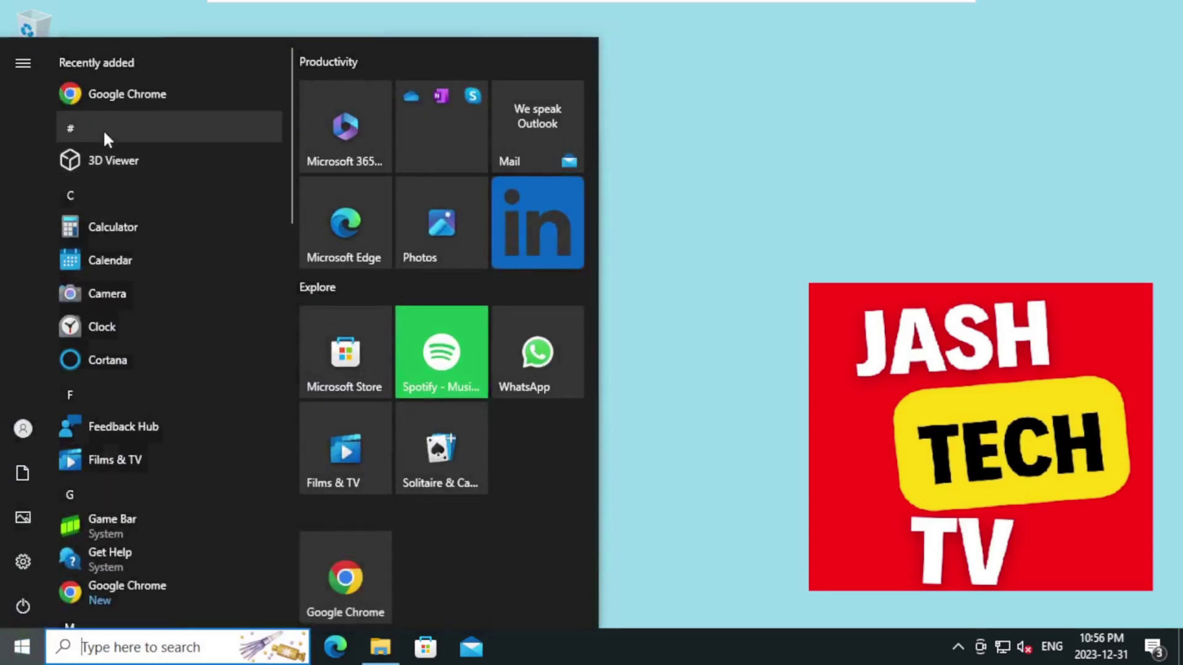
click(718, 159)
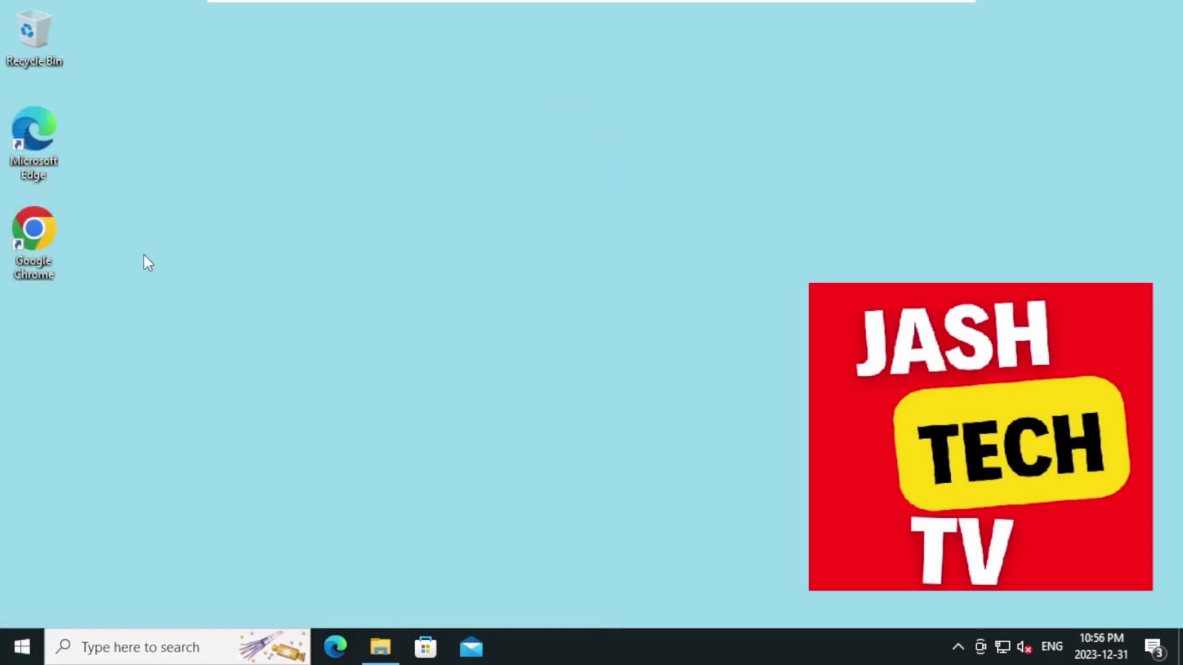
- Pin Google Chrome to the taskbar from the shortcut's context menu
right_click(45, 246)
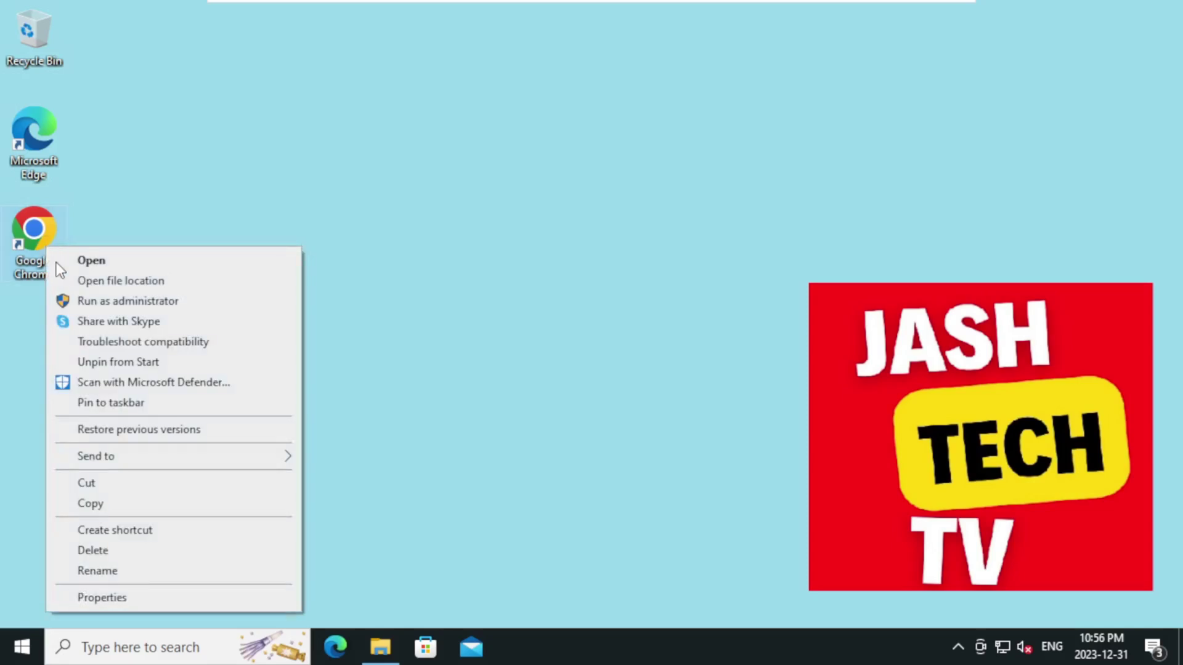
click(143, 406)
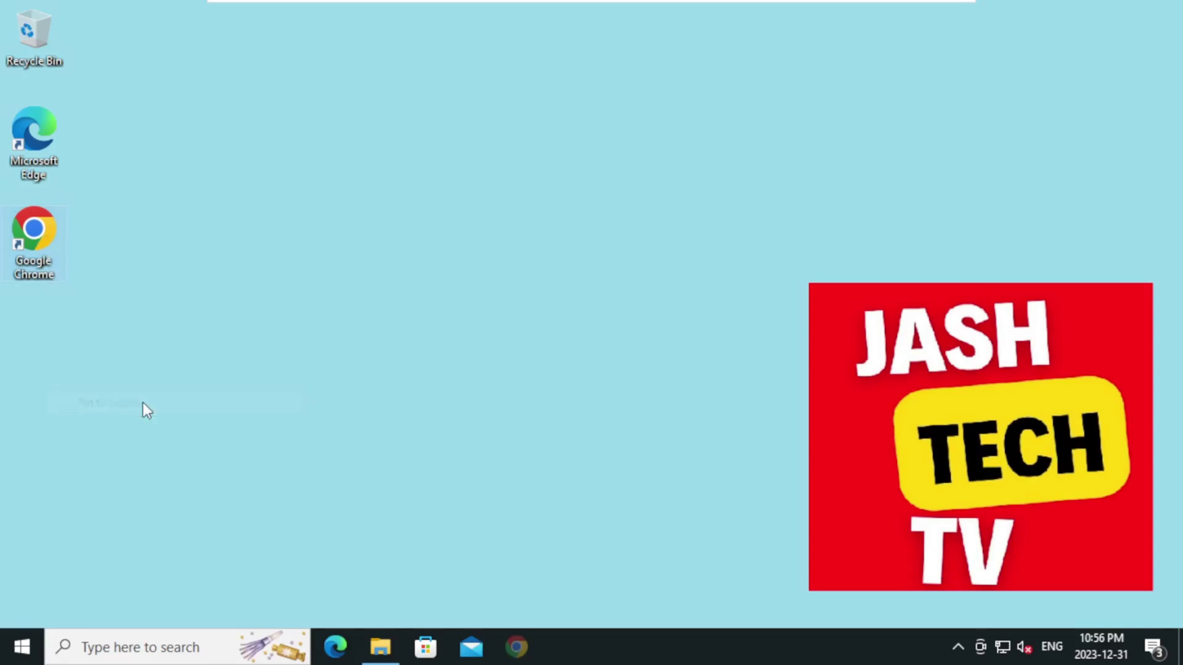